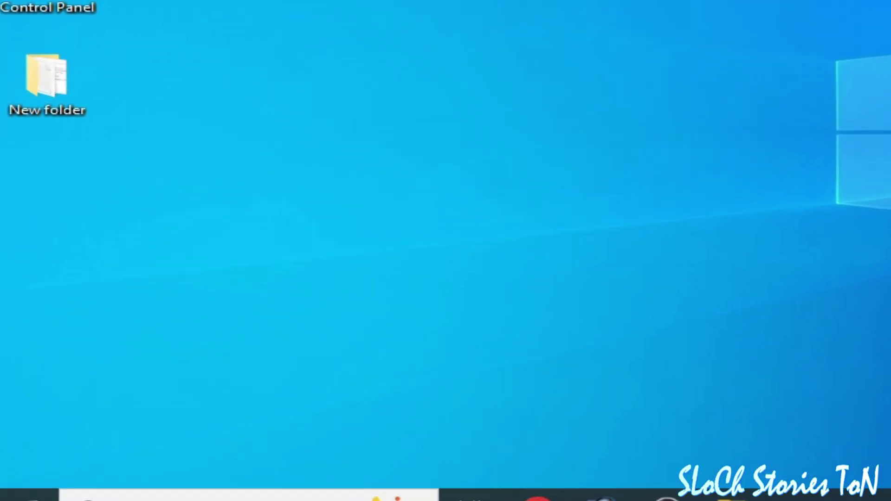
# Run dxdiag from taskbar search and view the Display tab for the GTX 970.
pyautogui.click(352, 493)
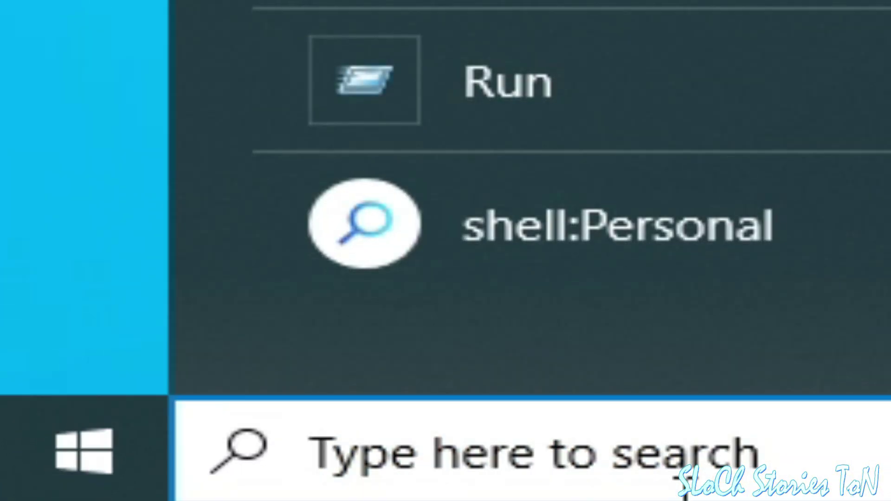
pyautogui.write('dxdia')
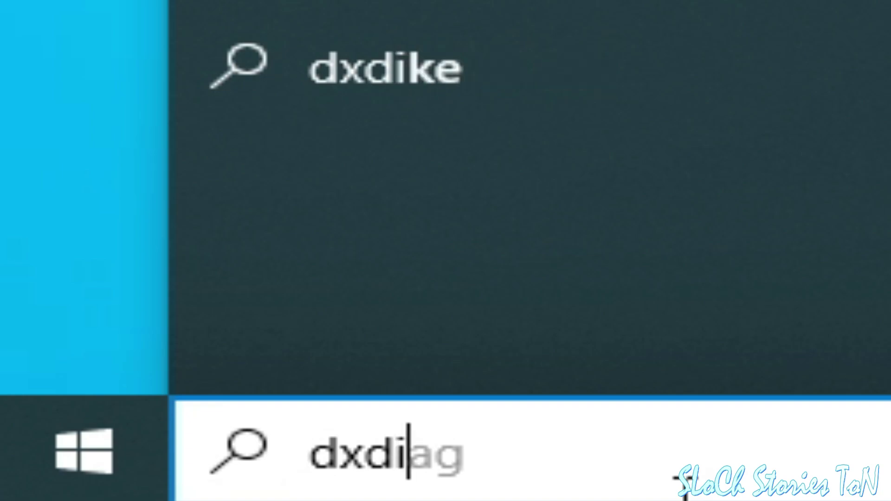
pyautogui.write('g')
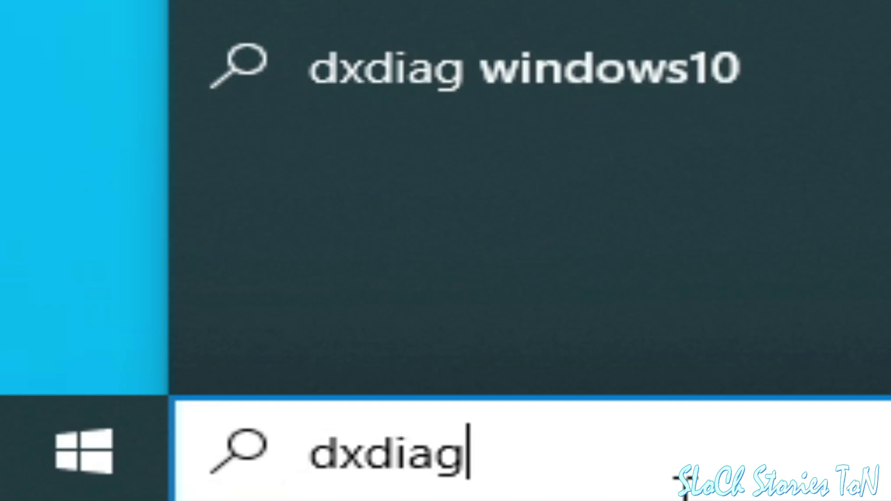
pyautogui.press('Return')
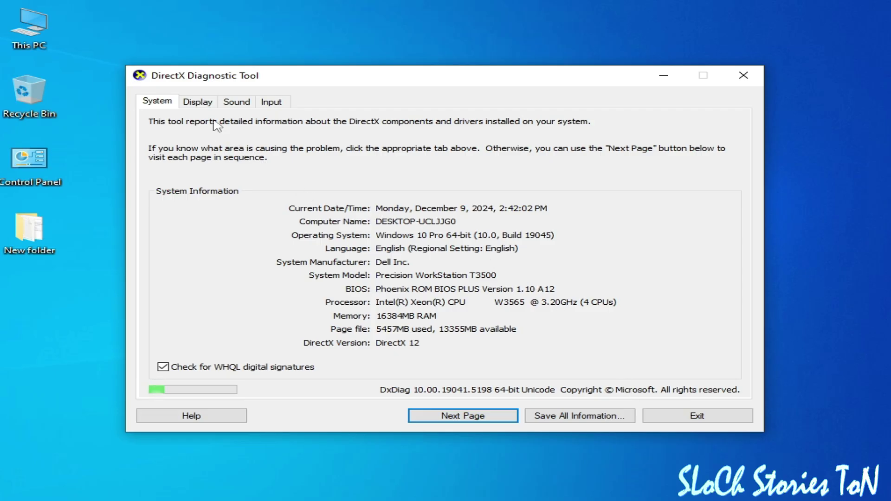
pyautogui.click(200, 103)
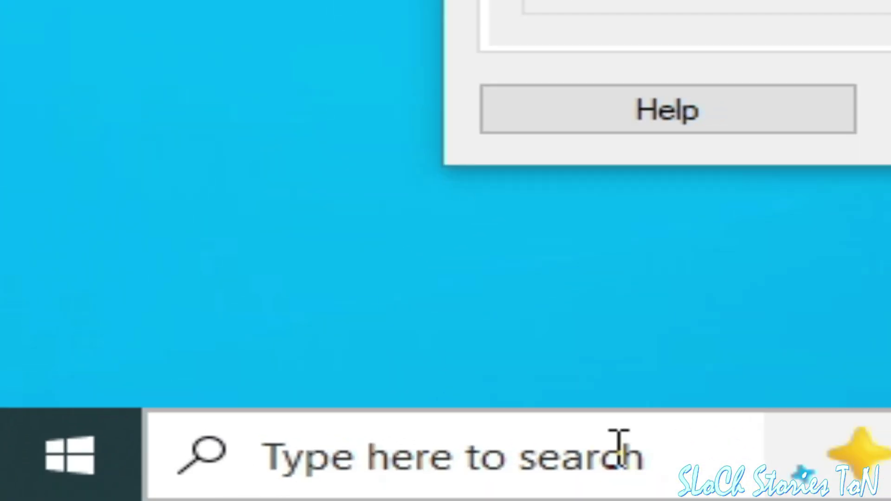
# Find the GeForce GTX 970 under Display adapters in Device Manager, then close Device Manager.
pyautogui.click(357, 498)
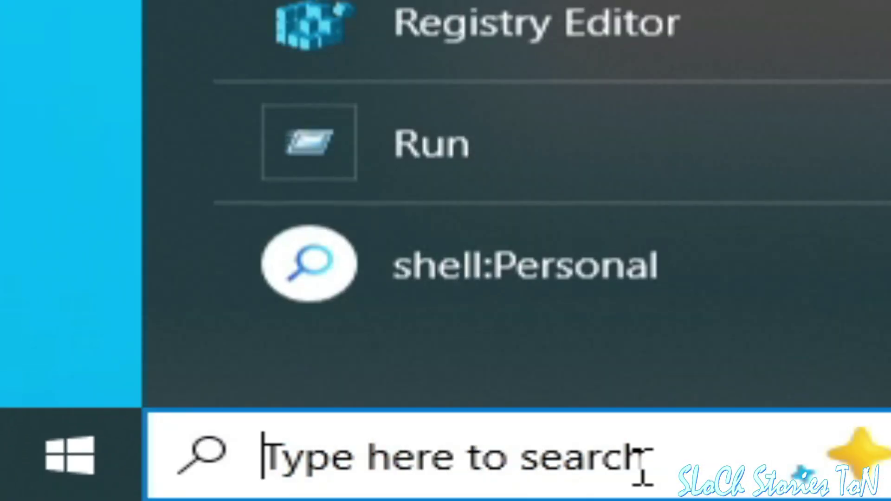
pyautogui.write('devic')
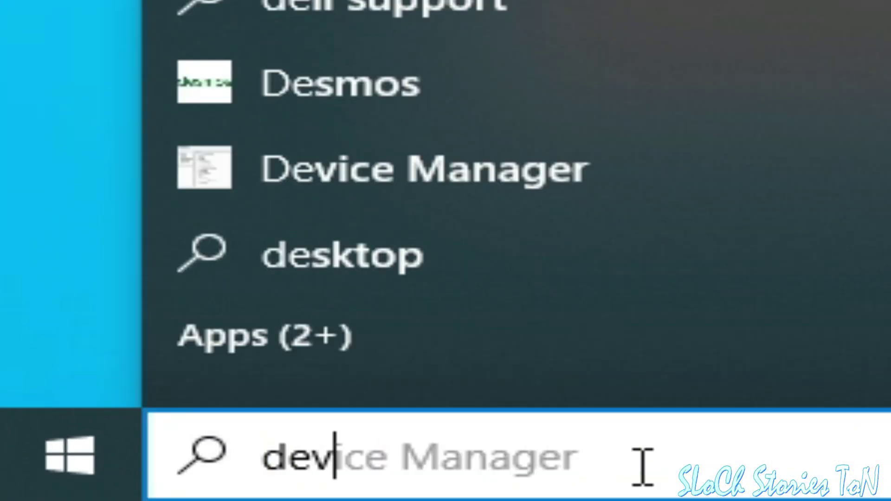
pyautogui.write('e')
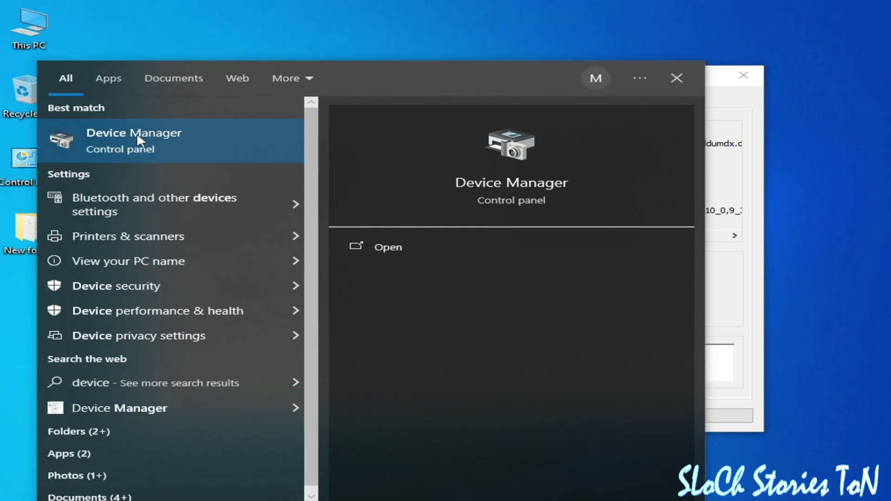
pyautogui.click(137, 134)
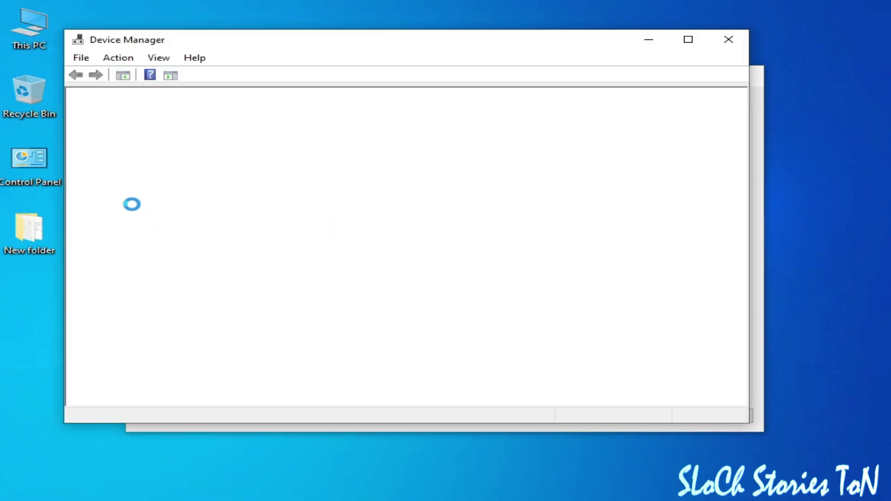
pyautogui.click(92, 144)
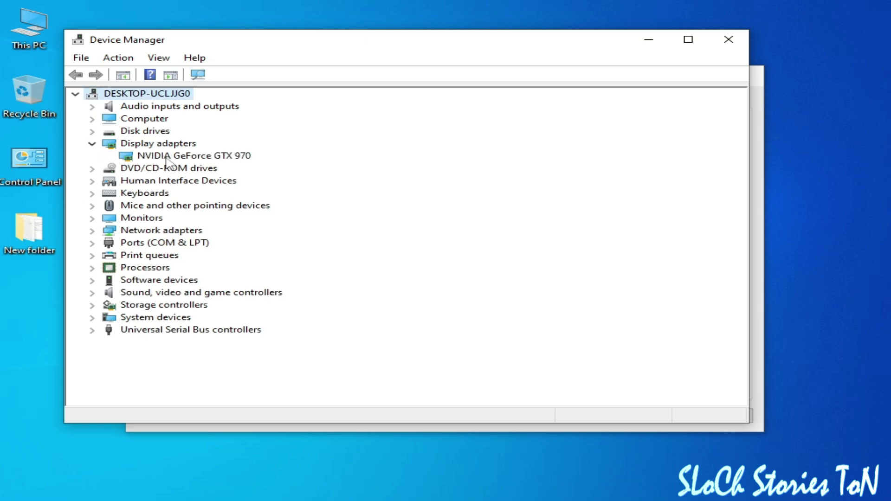
pyautogui.click(134, 156)
pyautogui.moveTo(321, 48); pyautogui.dragTo(295, 151)
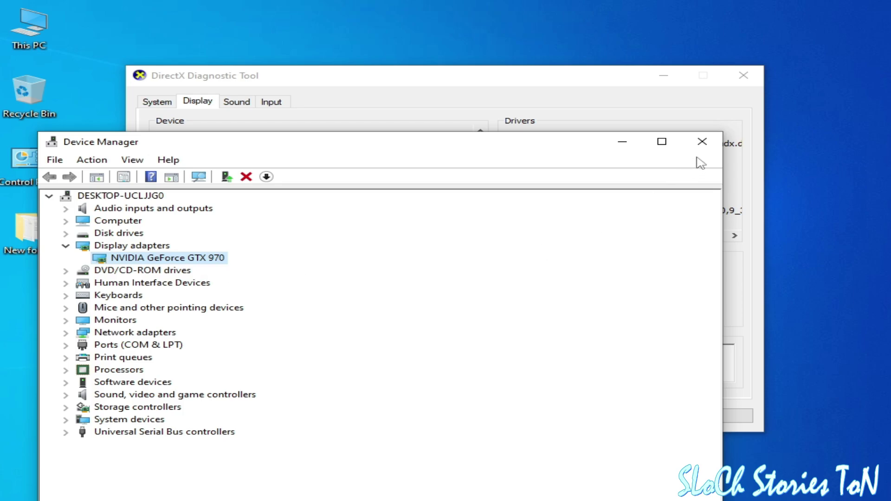
pyautogui.click(702, 141)
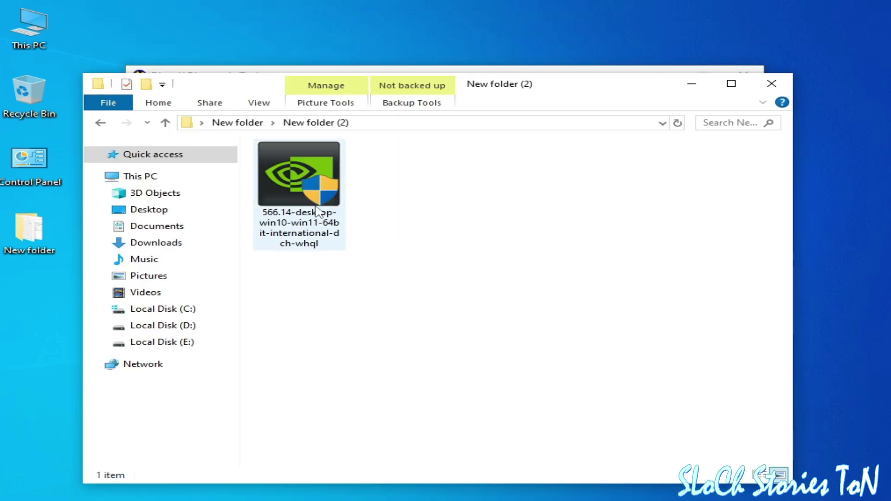
# Select the NVIDIA driver installer file, bring up its actions, then dismiss them.
pyautogui.click(313, 206)
pyautogui.rightClick(315, 206)
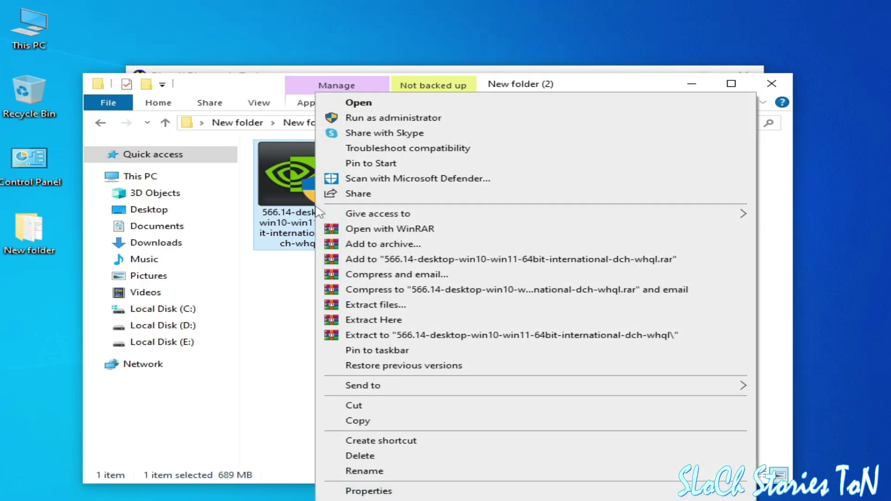
pyautogui.click(275, 273)
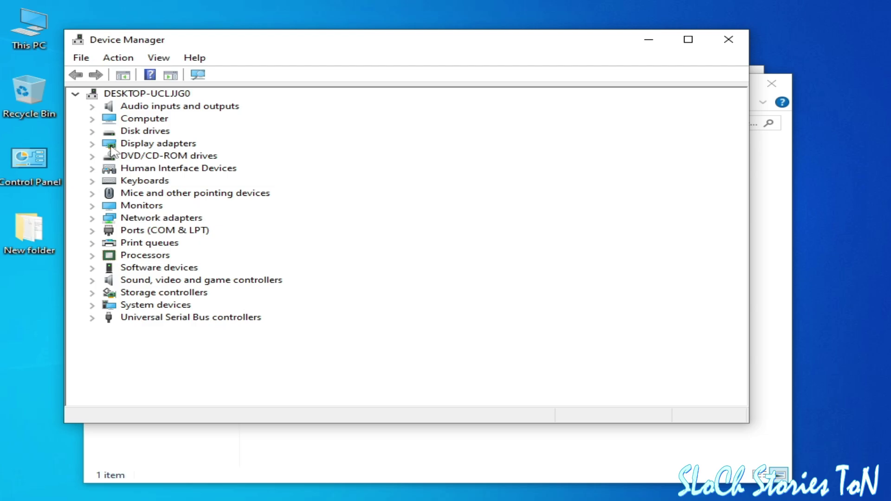
# Check the GTX 970's installed driver version and date in its Properties Driver tab.
pyautogui.click(92, 144)
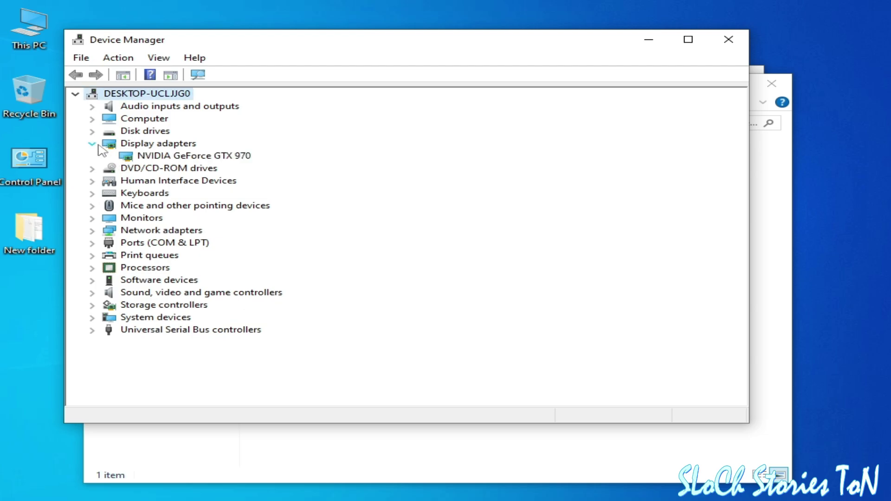
pyautogui.click(160, 158)
pyautogui.rightClick(160, 158)
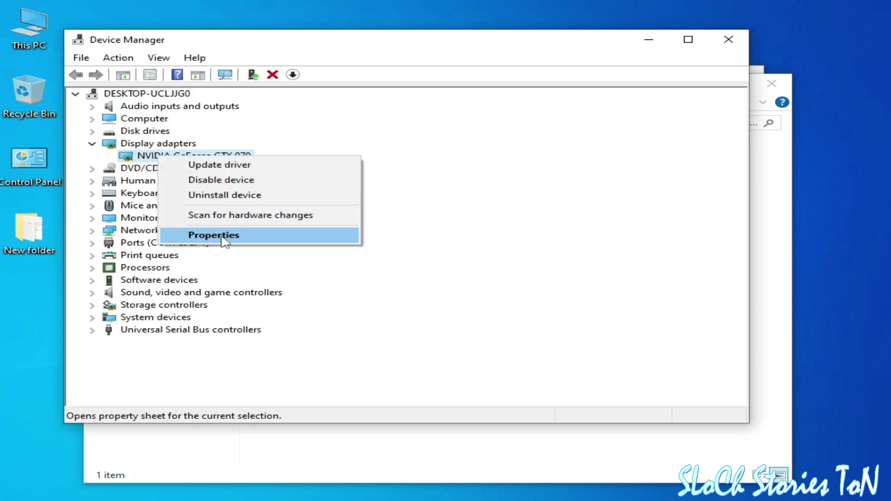
pyautogui.click(217, 234)
pyautogui.click(300, 104)
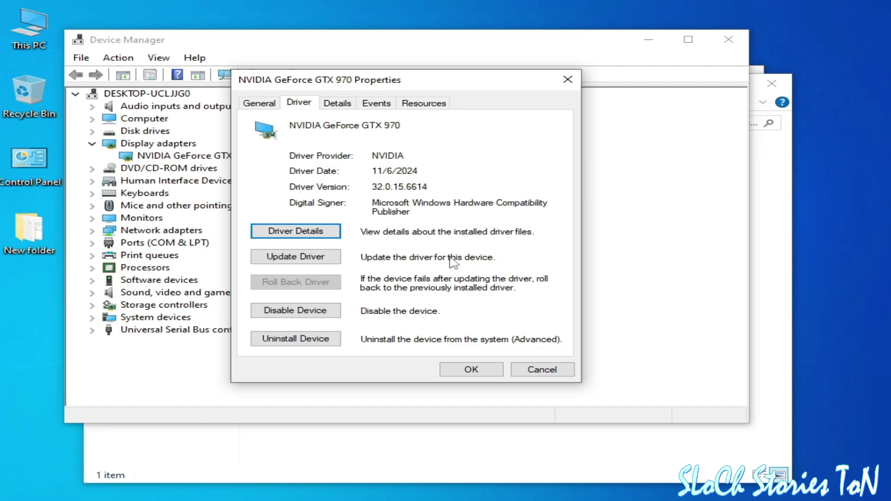
pyautogui.click(474, 371)
# Close Device Manager and bring up the actions for the NVIDIA 566.14 installer.
pyautogui.click(718, 39)
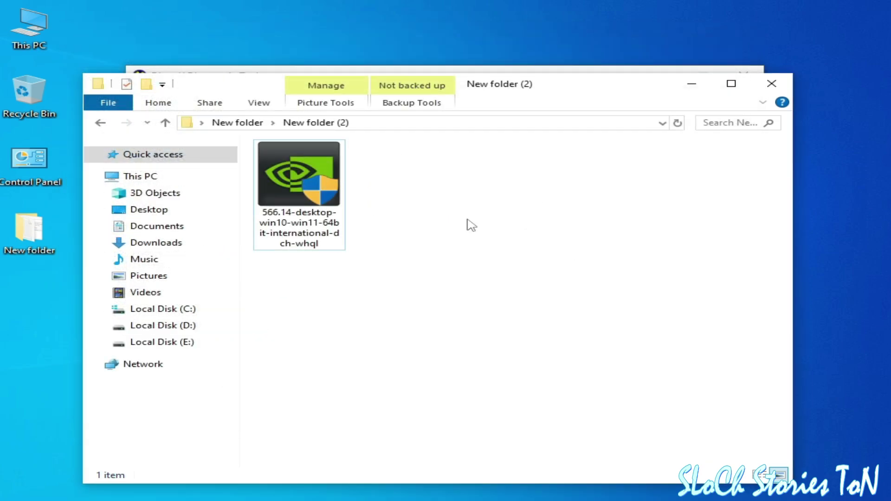
pyautogui.click(306, 185)
pyautogui.rightClick(318, 191)
# Run the NVIDIA installer with graphics driver only, accept the license, and choose Custom (Advanced).
pyautogui.click(339, 118)
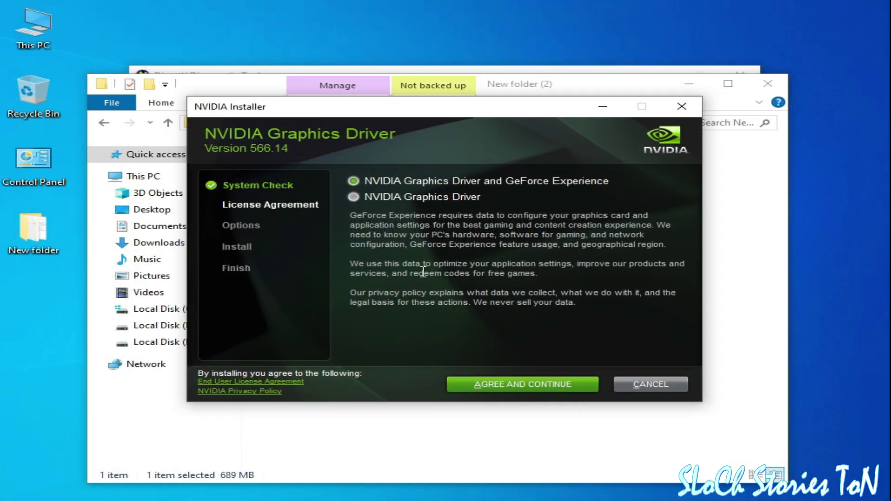
pyautogui.click(353, 197)
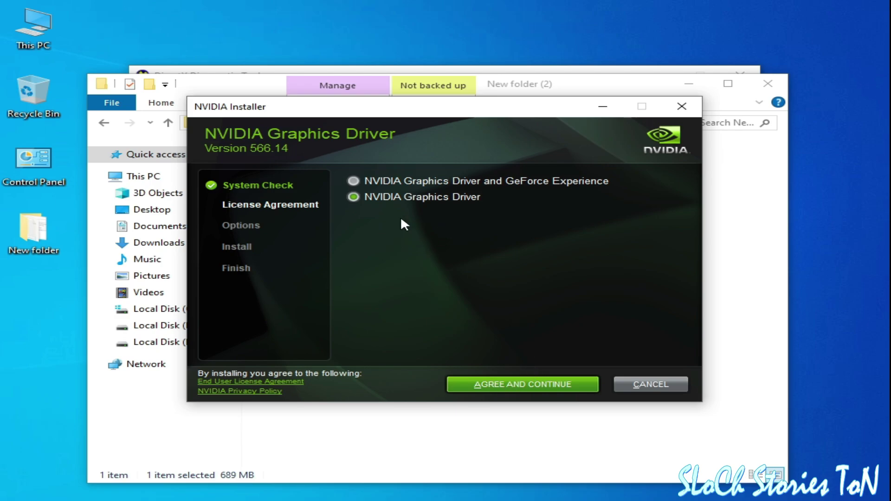
pyautogui.press('Return')
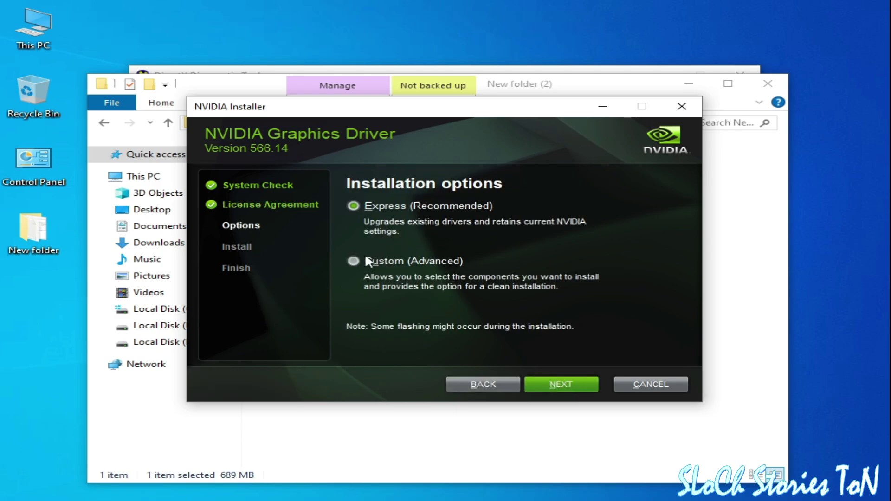
pyautogui.click(369, 262)
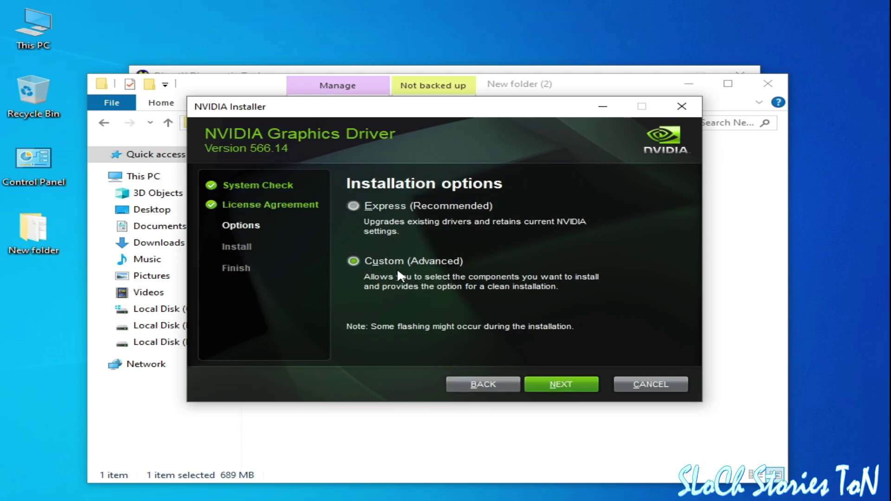
pyautogui.click(562, 385)
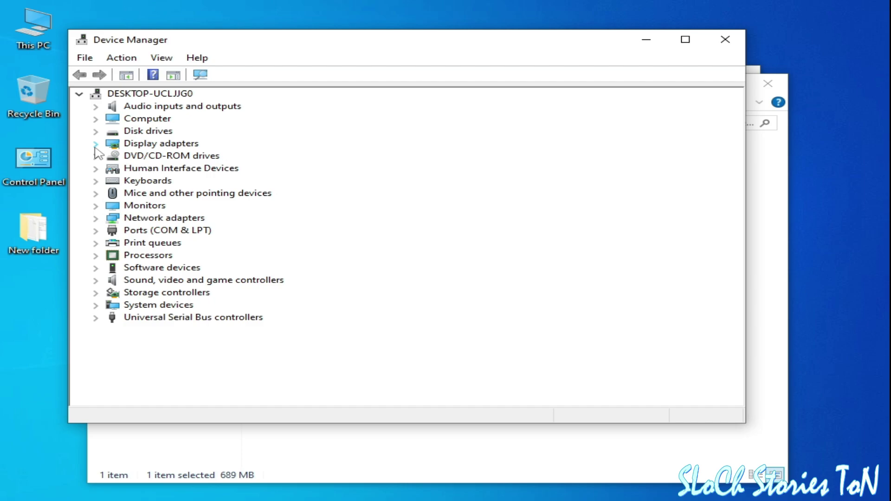
# Browse the GTX 970's list of compatible drivers via Update driver, then cancel.
pyautogui.click(96, 145)
pyautogui.rightClick(160, 156)
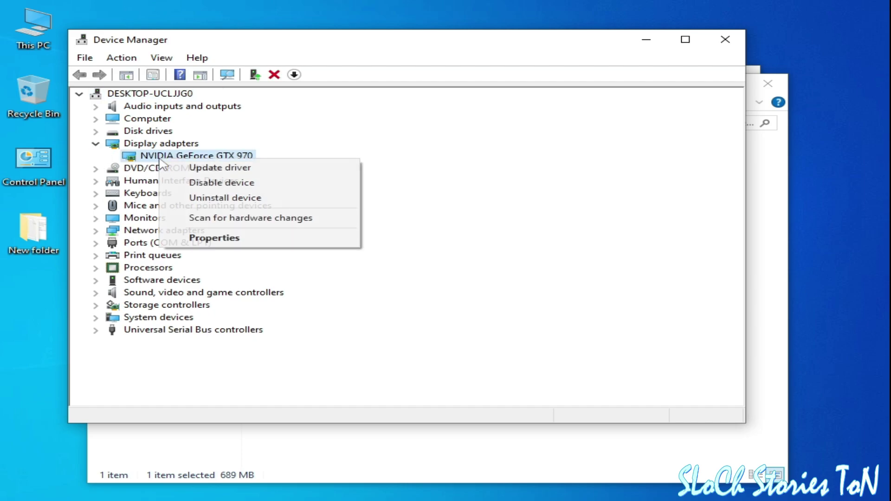
pyautogui.click(207, 169)
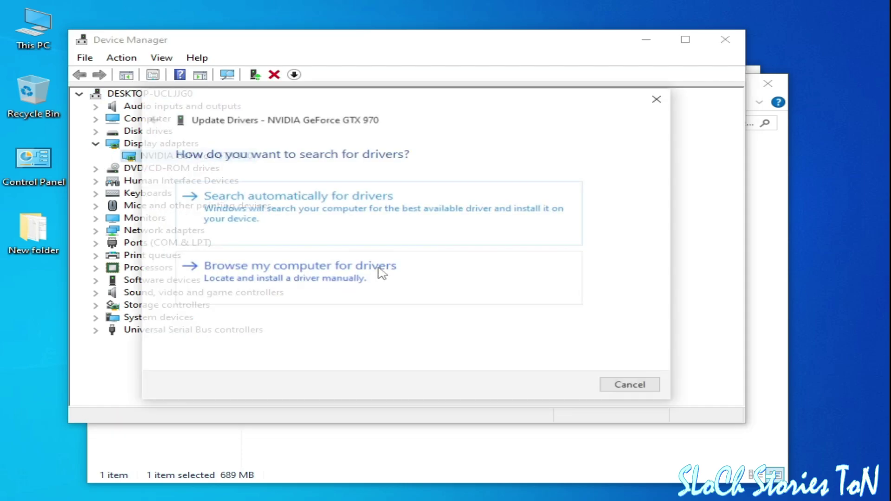
pyautogui.click(282, 279)
pyautogui.click(296, 324)
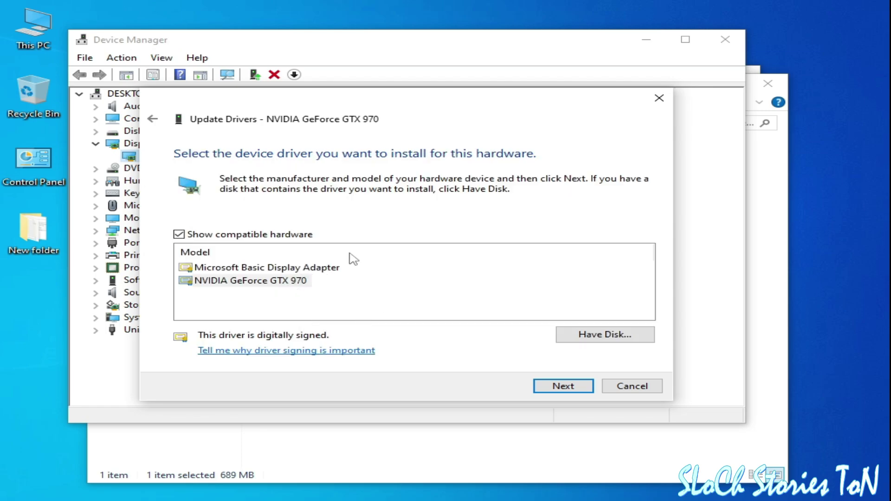
pyautogui.moveTo(447, 113); pyautogui.dragTo(429, 164)
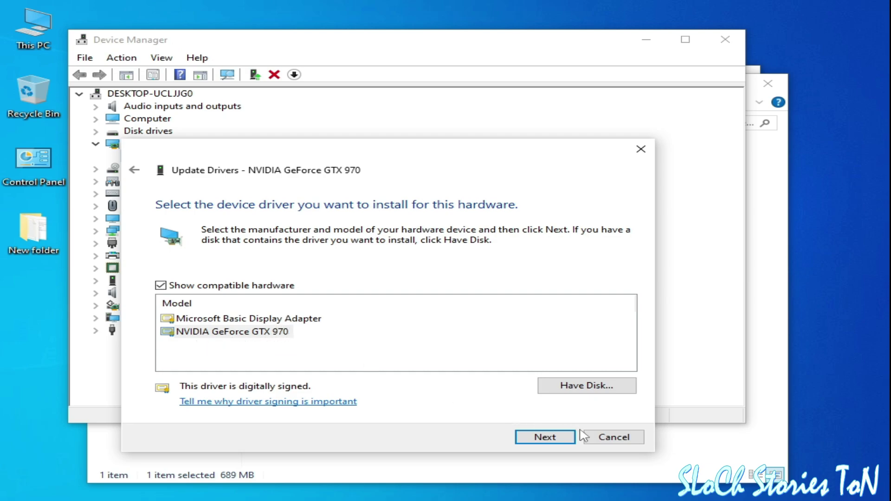
pyautogui.click(603, 437)
# Review the GTX 970's driver details in Properties and close without changes.
pyautogui.rightClick(213, 158)
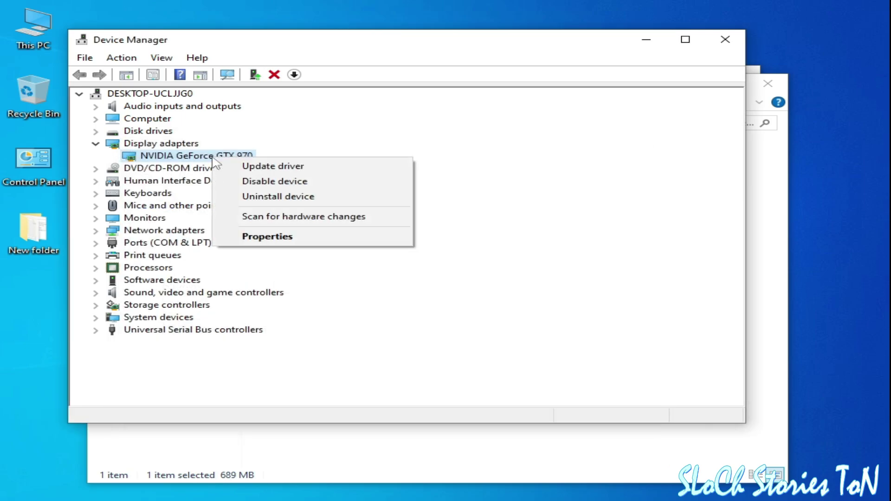
pyautogui.click(271, 238)
pyautogui.click(301, 103)
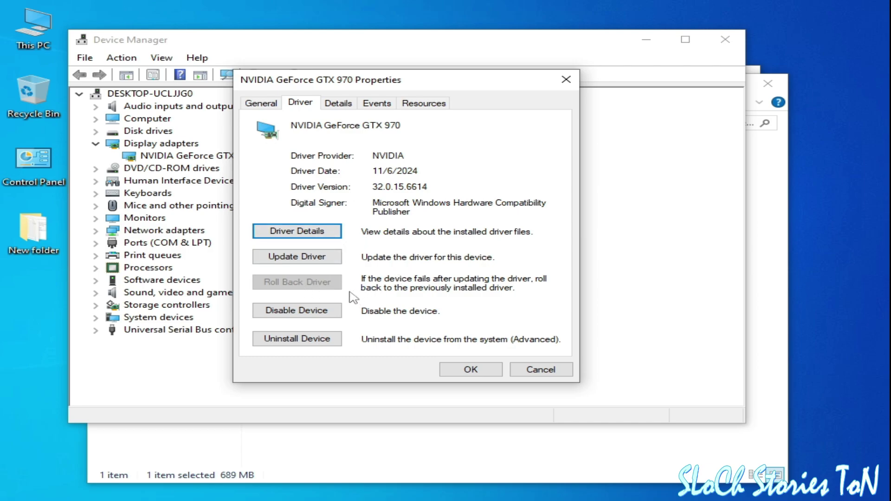
pyautogui.click(522, 371)
# Reopen the GTX 970's compatible driver list and cancel the update again.
pyautogui.rightClick(231, 157)
pyautogui.click(279, 165)
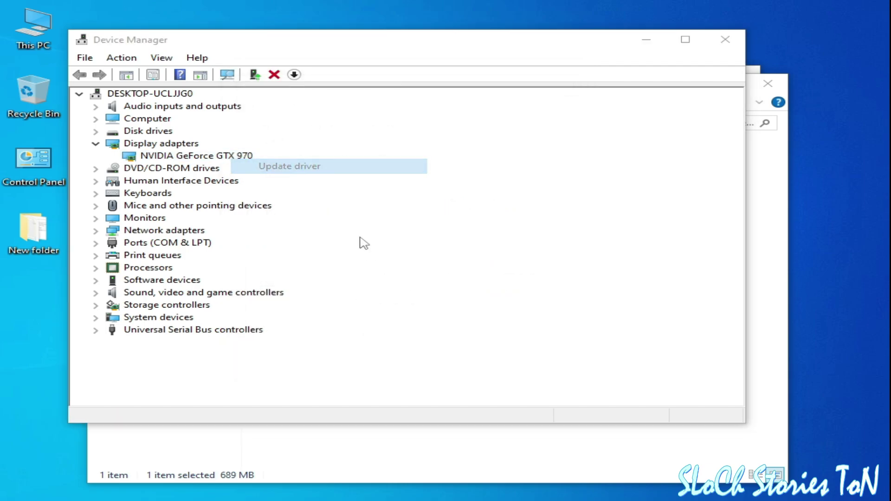
pyautogui.click(348, 274)
pyautogui.click(354, 304)
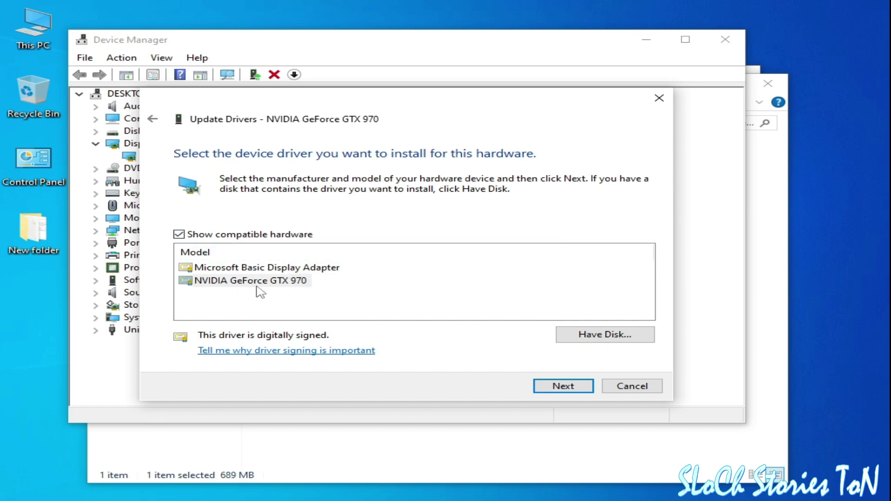
pyautogui.click(611, 387)
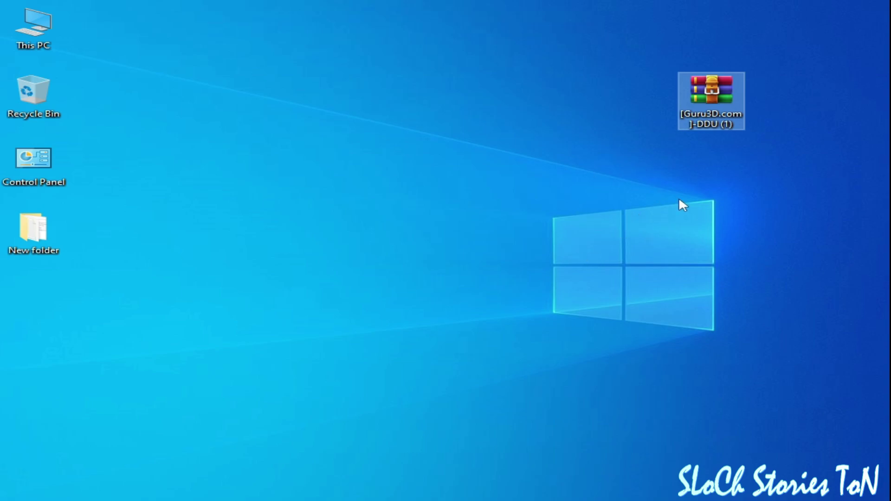
# Extract the DDU archive and run Display Driver Uninstaller v18.0.8.8 as administrator.
pyautogui.rightClick(705, 96)
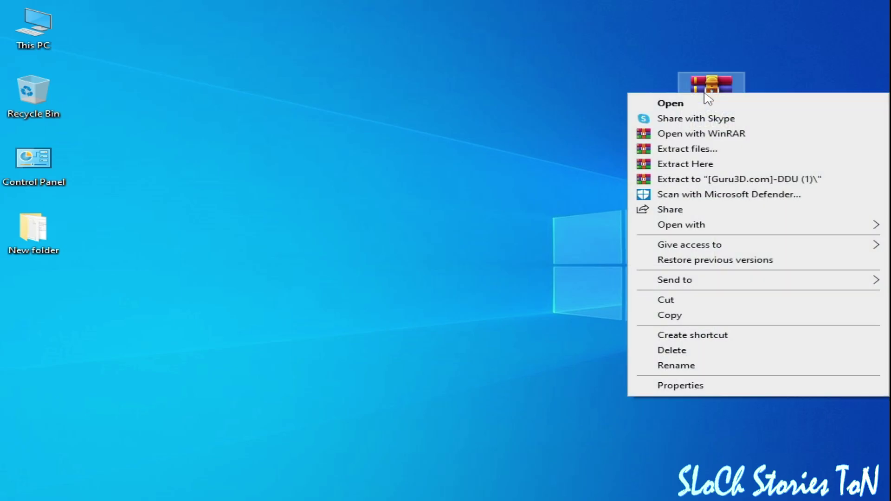
pyautogui.click(695, 178)
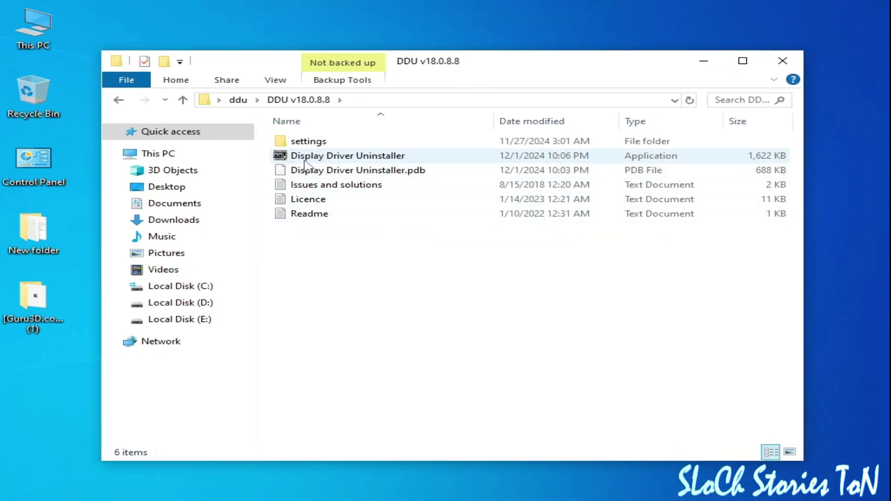
pyautogui.click(362, 158)
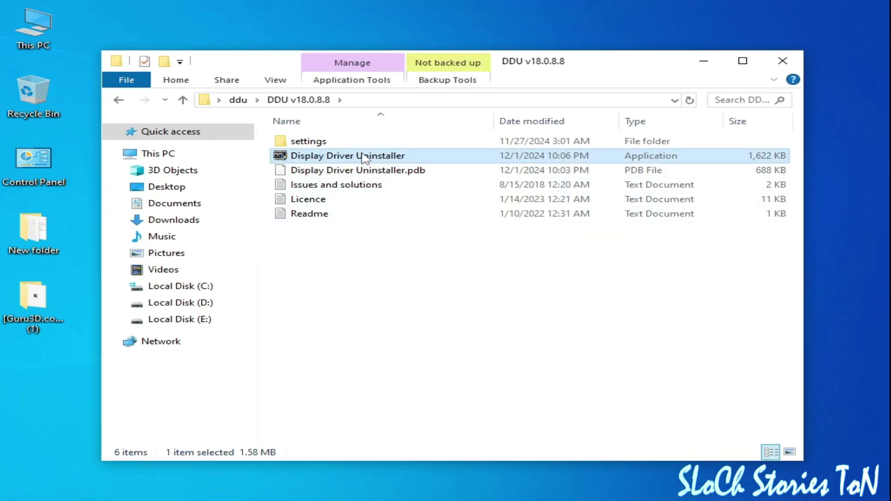
pyautogui.rightClick(363, 158)
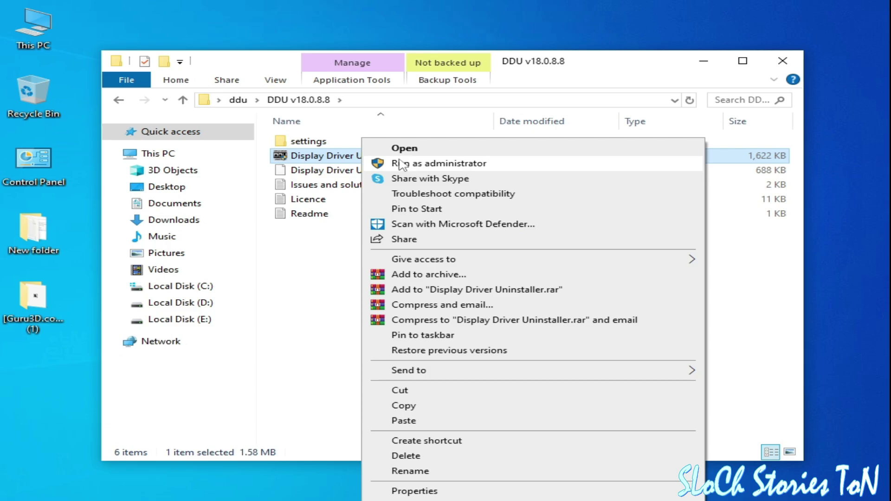
pyautogui.click(400, 164)
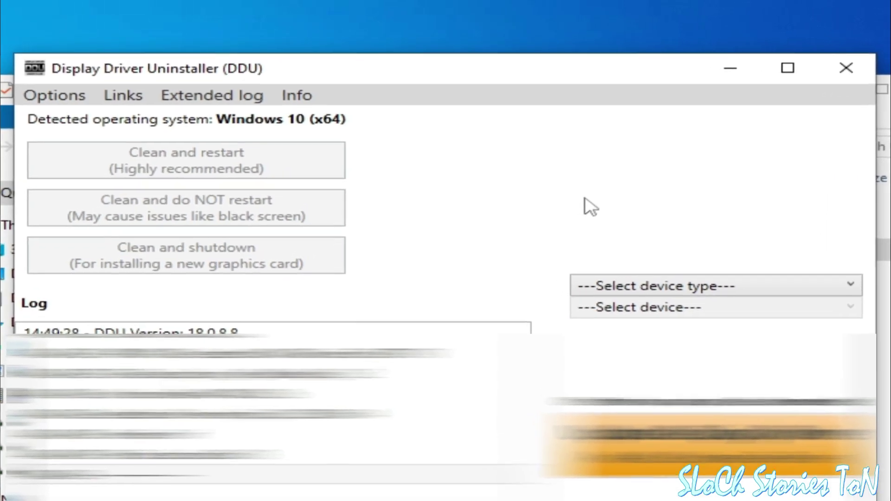
pyautogui.click(592, 272)
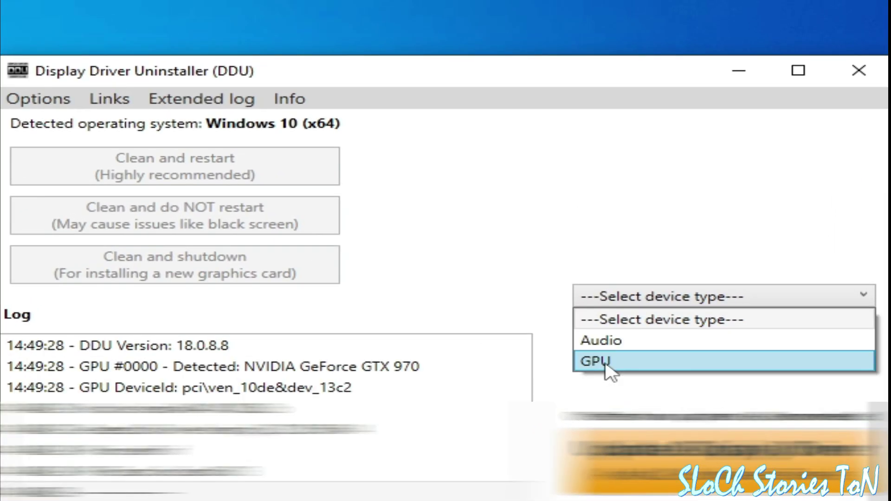
pyautogui.click(632, 344)
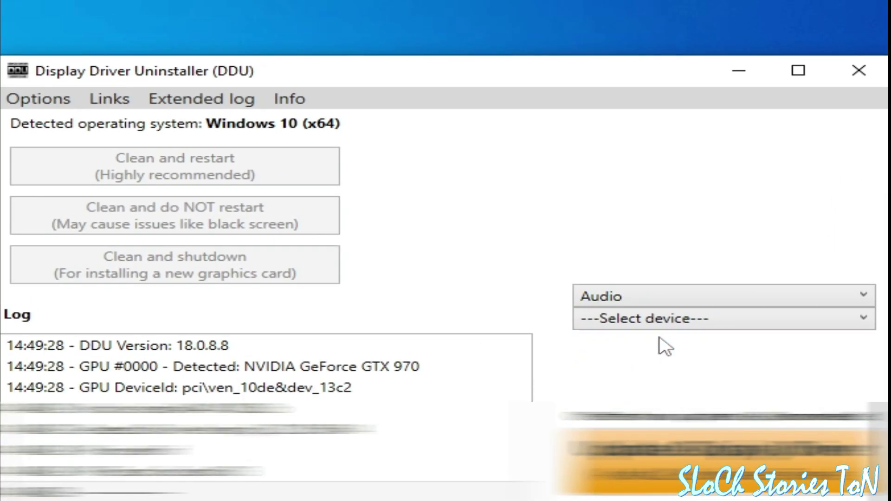
pyautogui.click(621, 301)
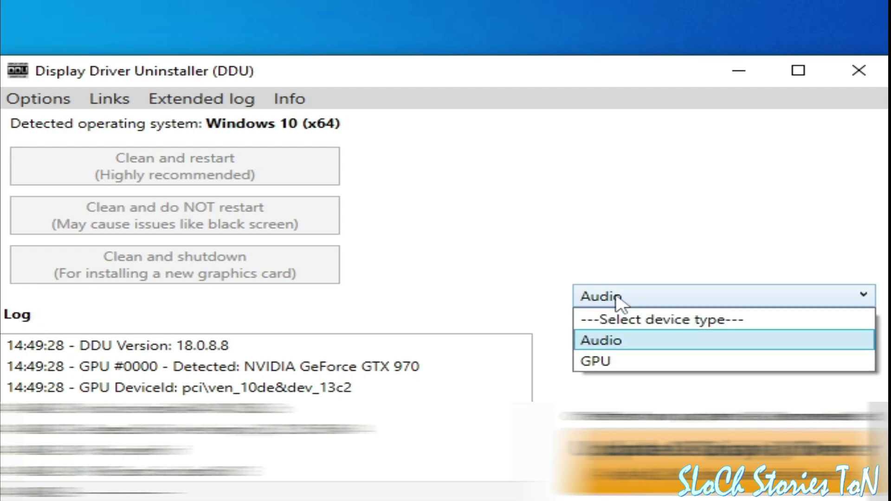
pyautogui.click(607, 363)
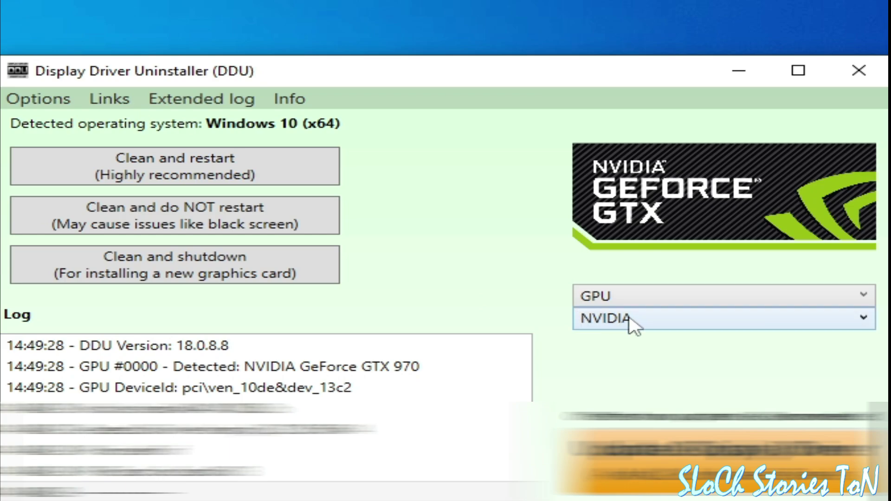
# Cycle the GPU vendor through AMD and INTEL, ending with NVIDIA selected.
pyautogui.click(663, 328)
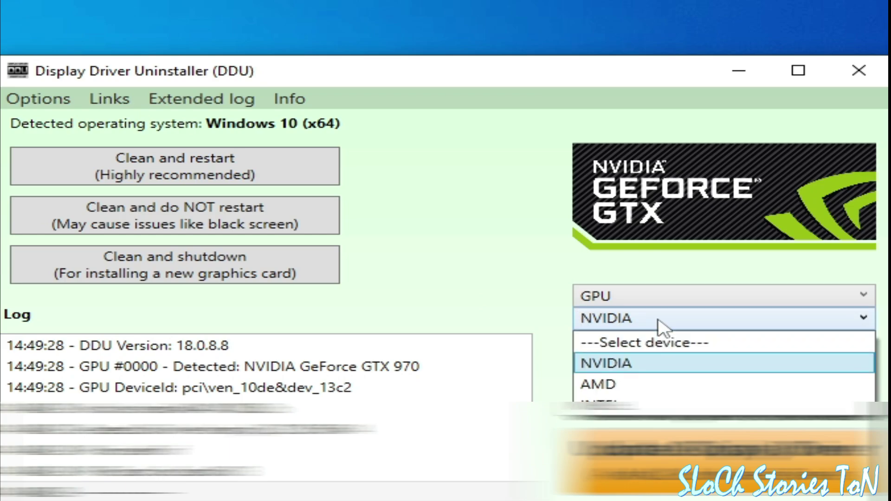
pyautogui.click(613, 385)
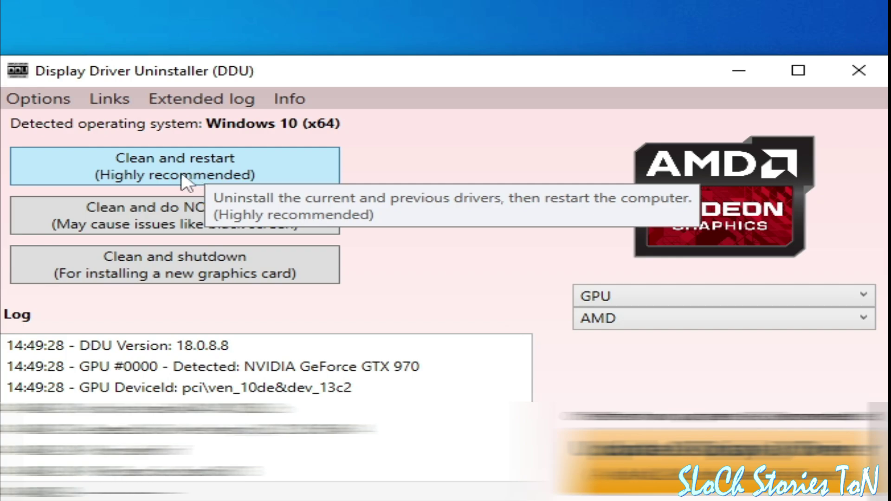
pyautogui.click(629, 322)
pyautogui.click(604, 404)
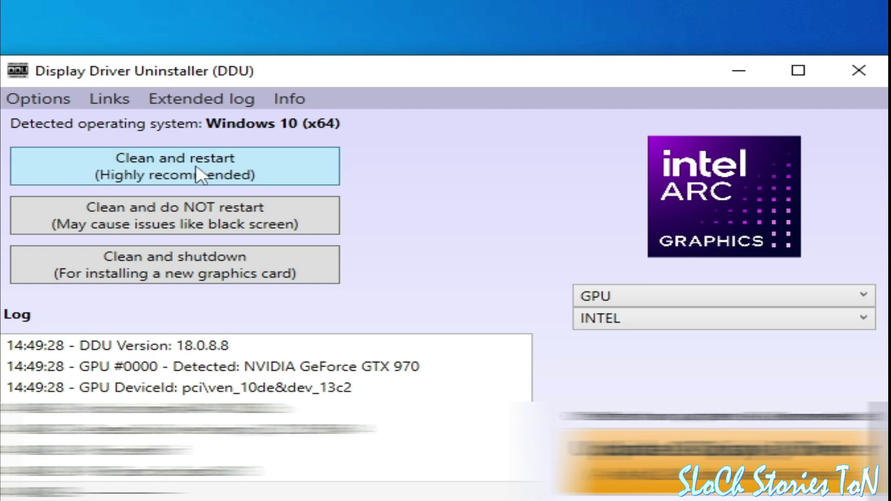
pyautogui.click(620, 322)
pyautogui.click(621, 322)
pyautogui.click(621, 322)
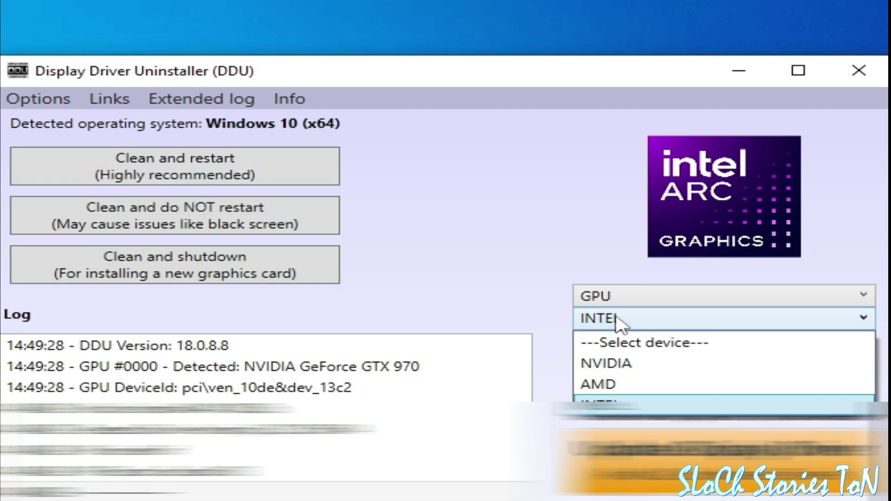
pyautogui.click(628, 365)
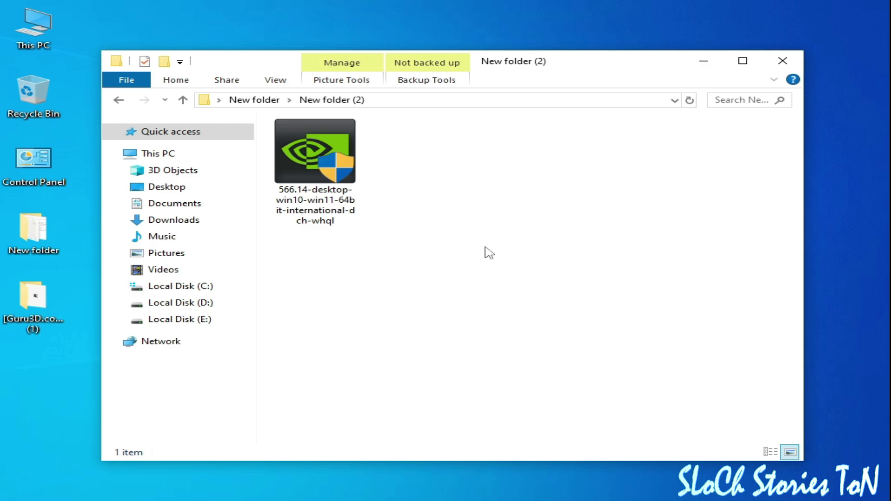
# Close the installer folder and refresh the desktop.
pyautogui.click(782, 60)
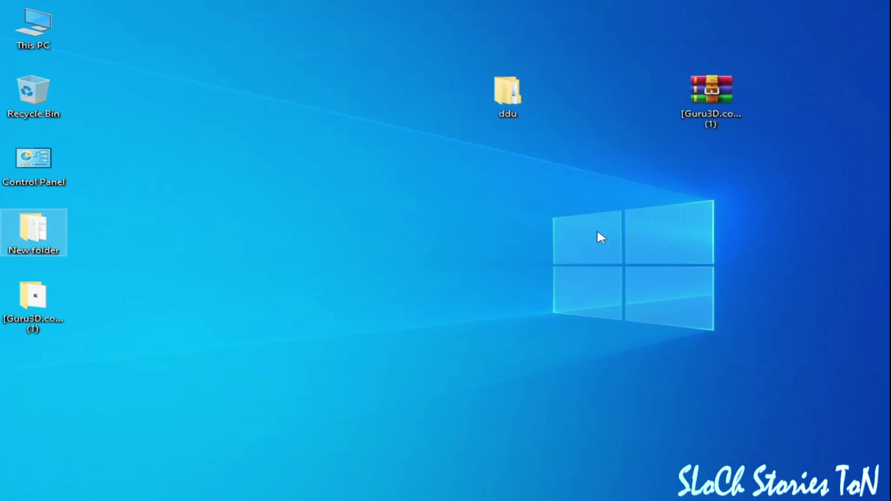
pyautogui.rightClick(475, 196)
pyautogui.click(487, 237)
pyautogui.rightClick(461, 194)
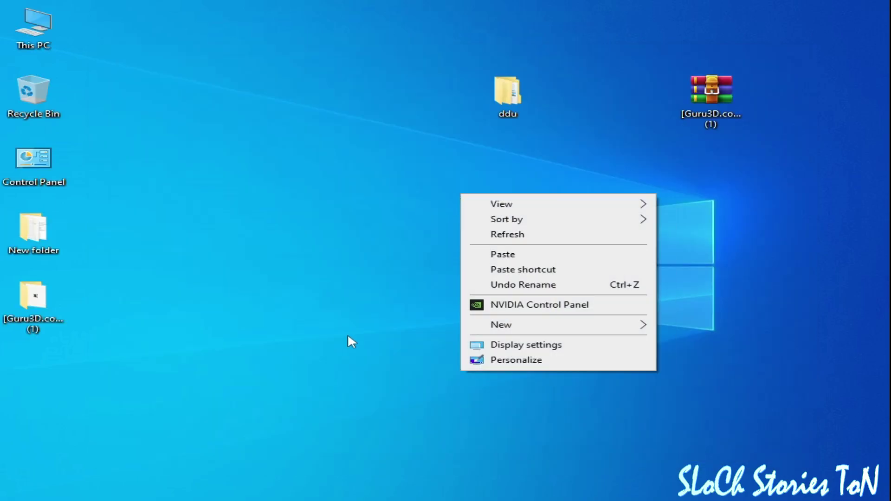
# Open Control Panel's list of installed programs.
pyautogui.click(43, 170)
pyautogui.doubleClick(42, 169)
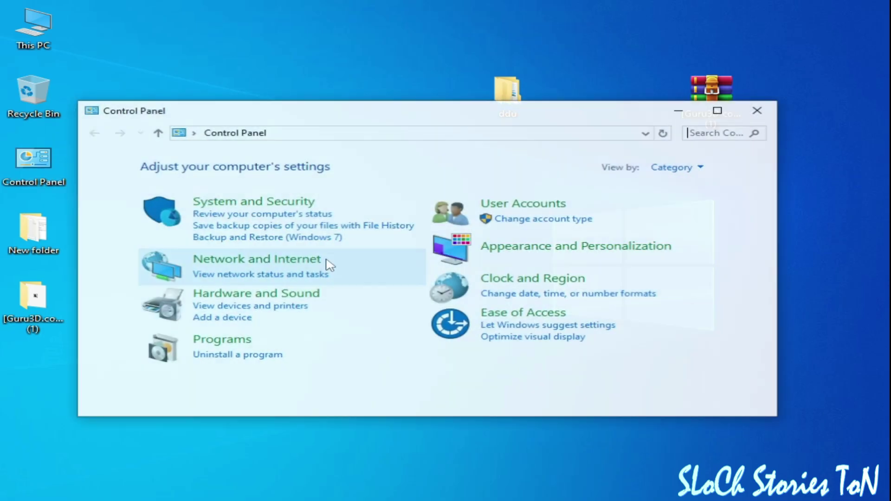
pyautogui.click(232, 356)
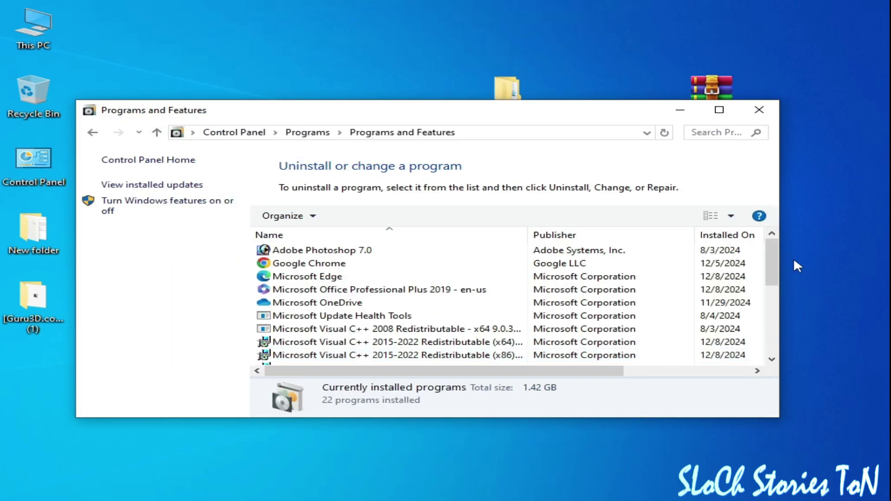
# Inspect the uninstall options for the Visual C++ 2015-2022 x64 and x86 redistributables.
pyautogui.moveTo(775, 254); pyautogui.dragTo(773, 272)
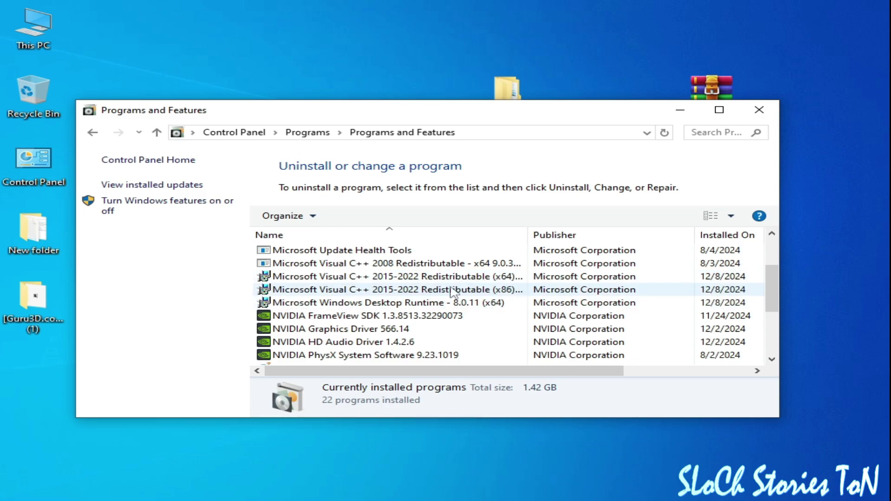
pyautogui.rightClick(433, 280)
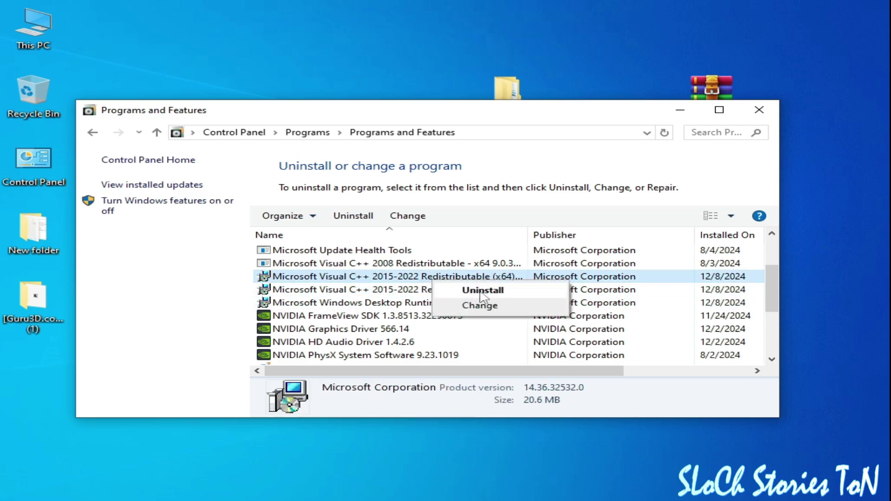
pyautogui.rightClick(398, 292)
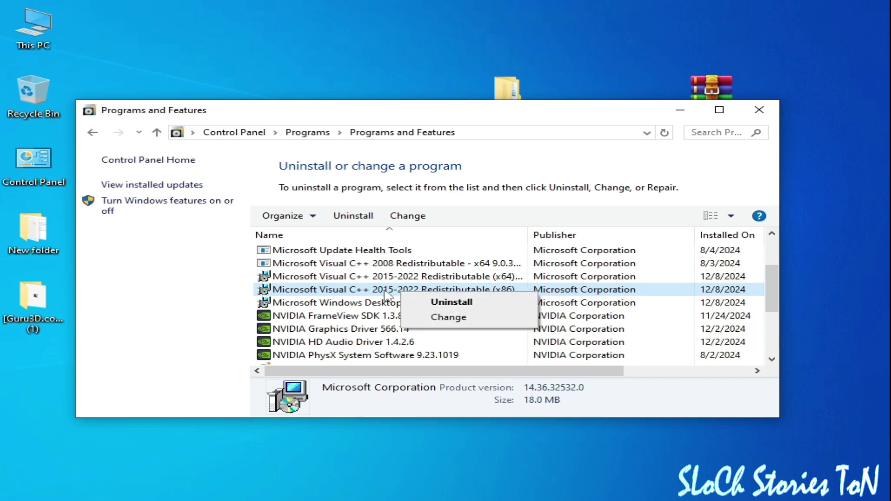
pyautogui.press('Escape')
pyautogui.press('Up')
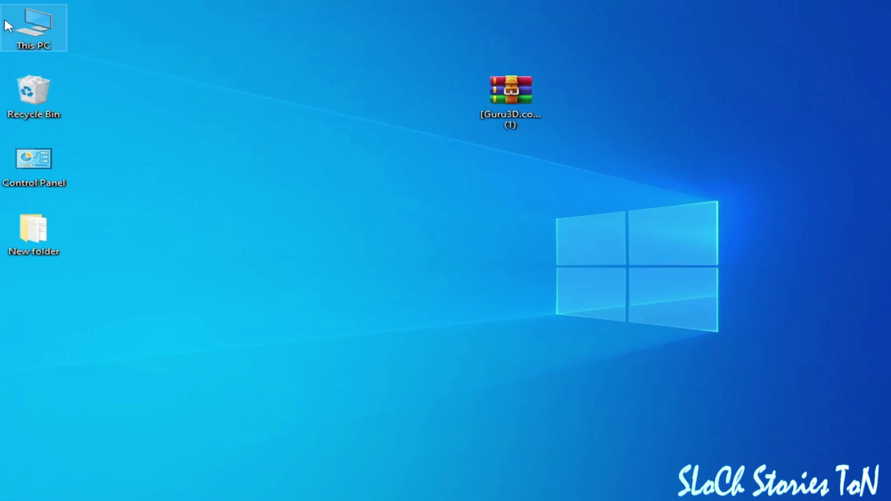
# Open This PC's system properties to check for a 64-bit OS on an x64 processor.
pyautogui.doubleClick(8, 26)
pyautogui.rightClick(669, 396)
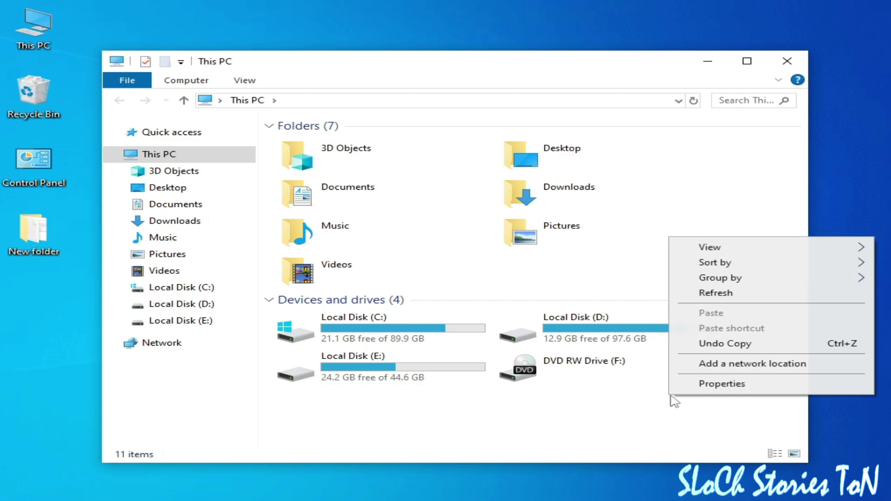
pyautogui.click(713, 384)
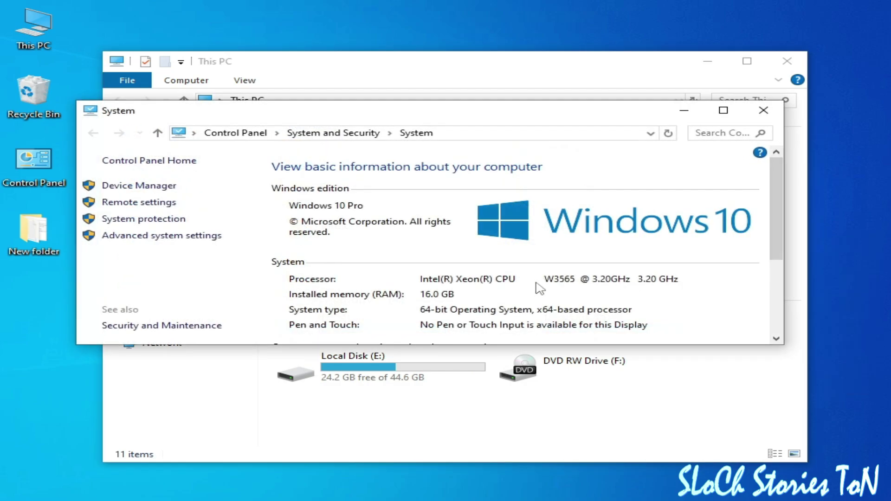